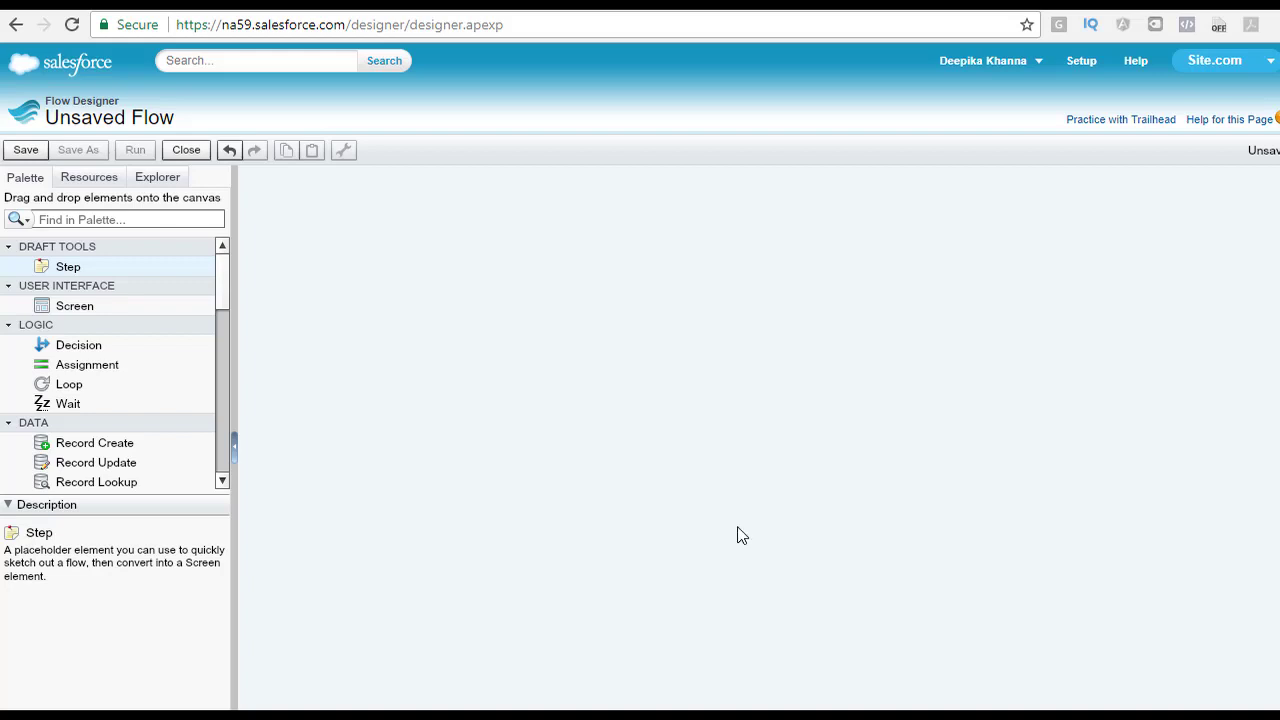
# Step: Look over the creatable resources and the flow's existing assets, then return to the element Palette
pyautogui.moveTo(175, 118); pyautogui.dragTo(48, 120)
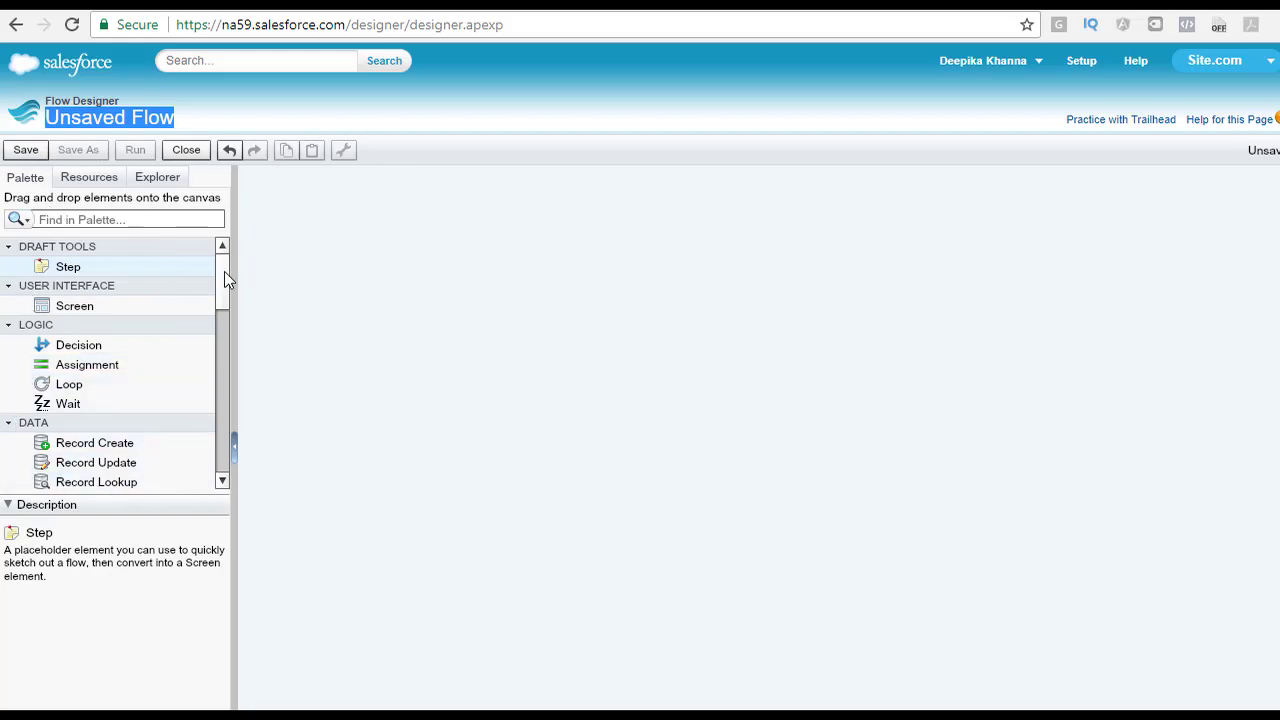
pyautogui.click(85, 184)
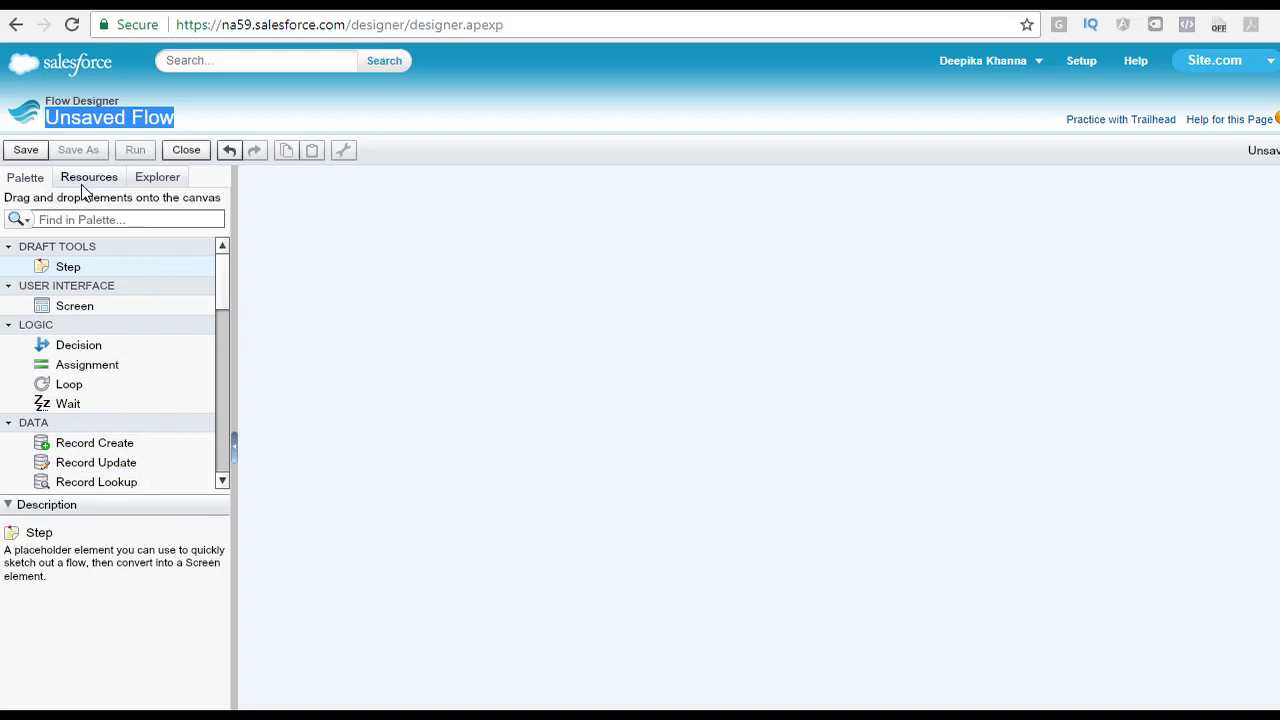
pyautogui.click(22, 180)
pyautogui.click(95, 182)
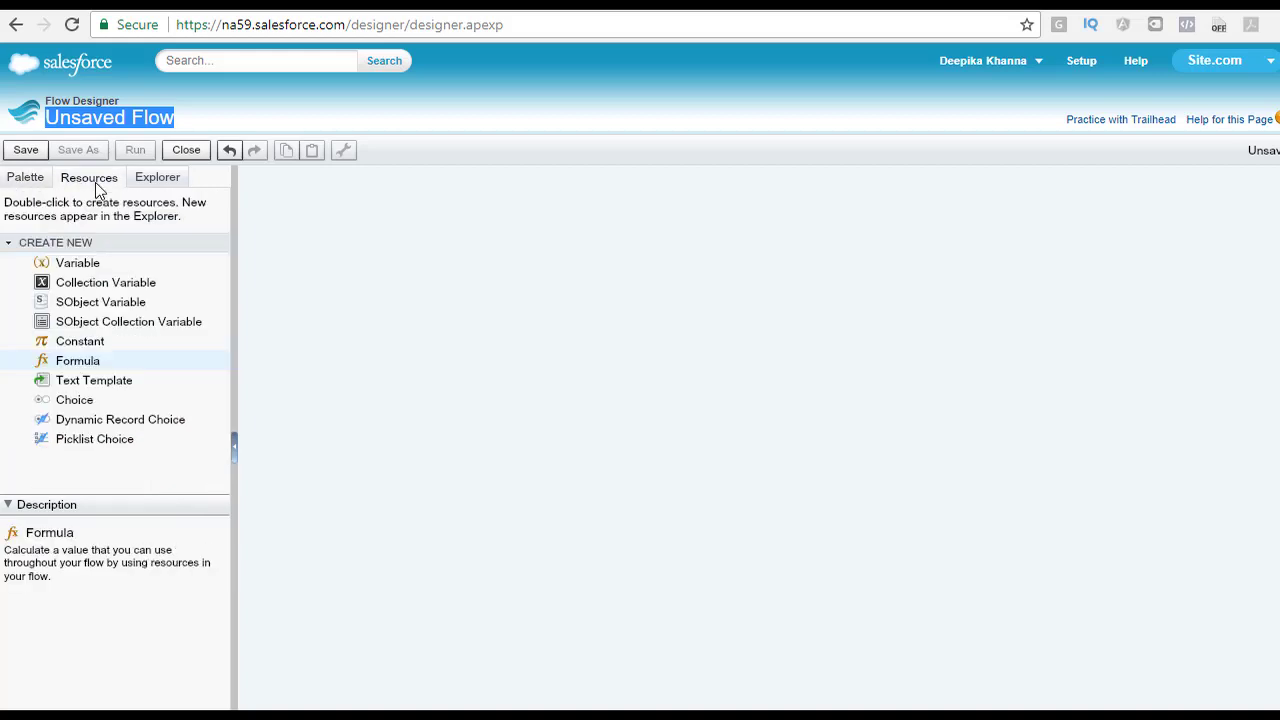
pyautogui.click(174, 179)
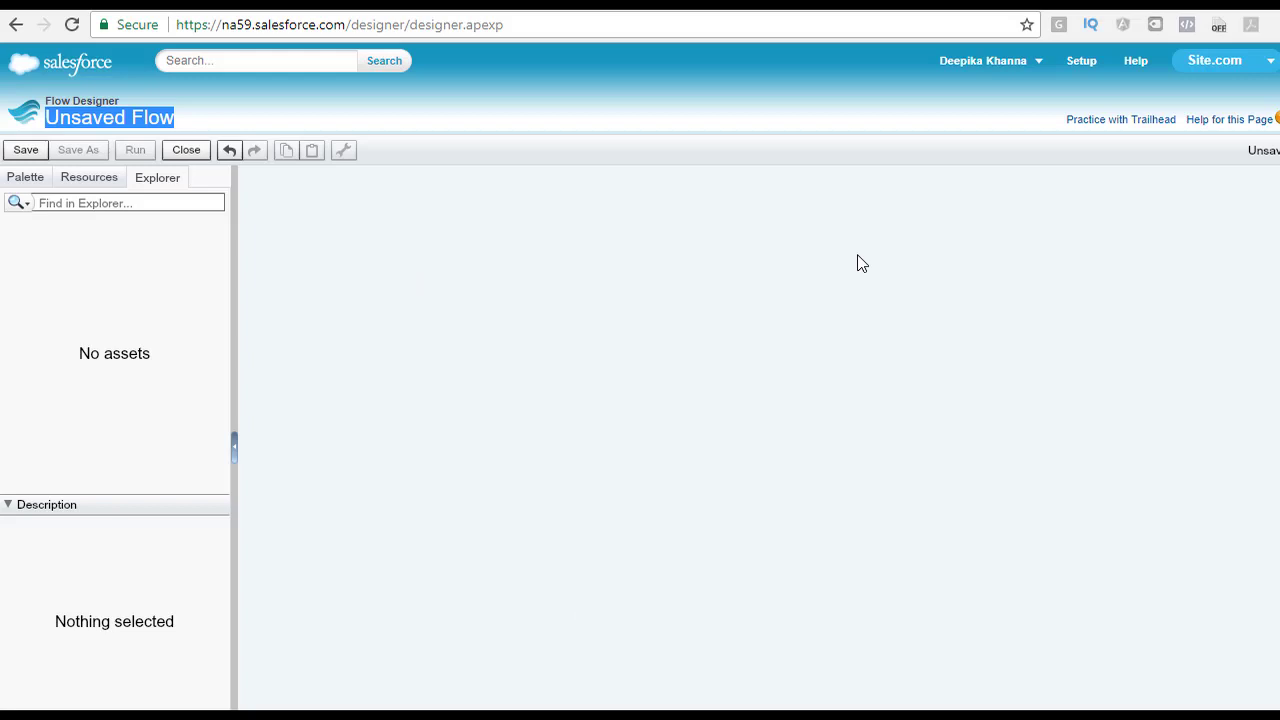
pyautogui.click(30, 179)
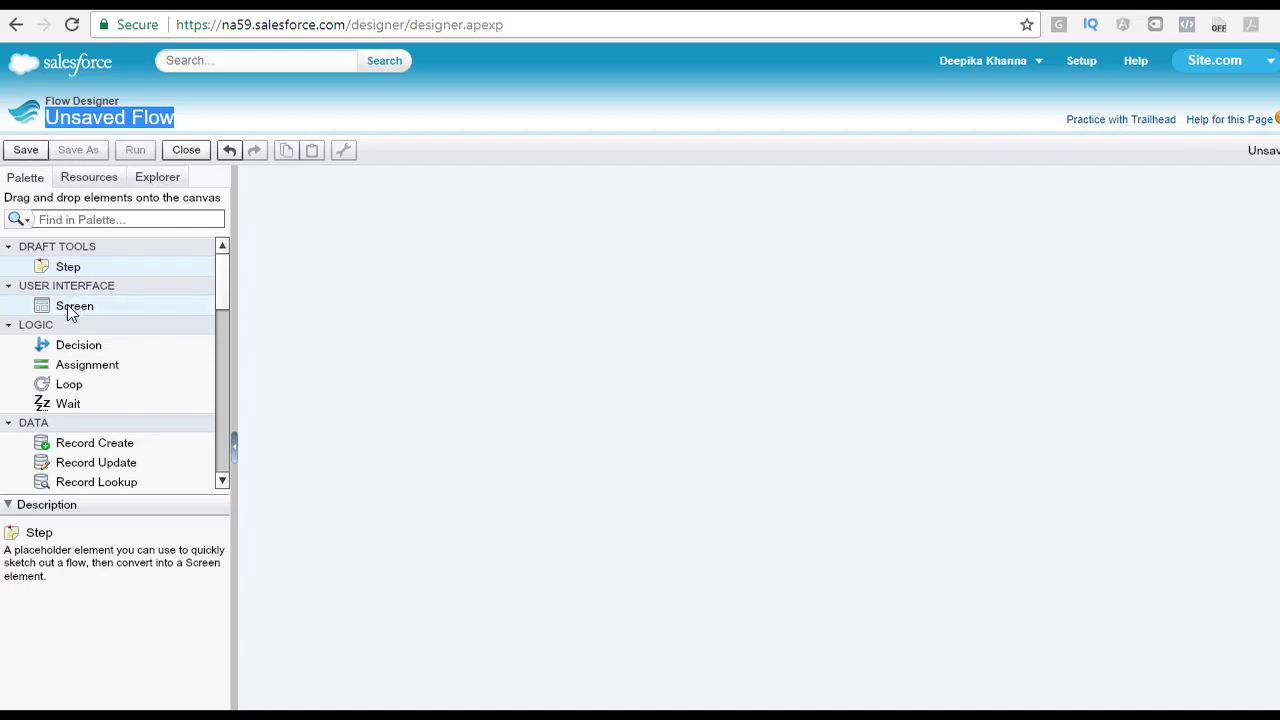
# Step: Add a Screen element named 'screen1' to the canvas, letting its unique name auto-fill
pyautogui.moveTo(68, 310); pyautogui.dragTo(516, 307)
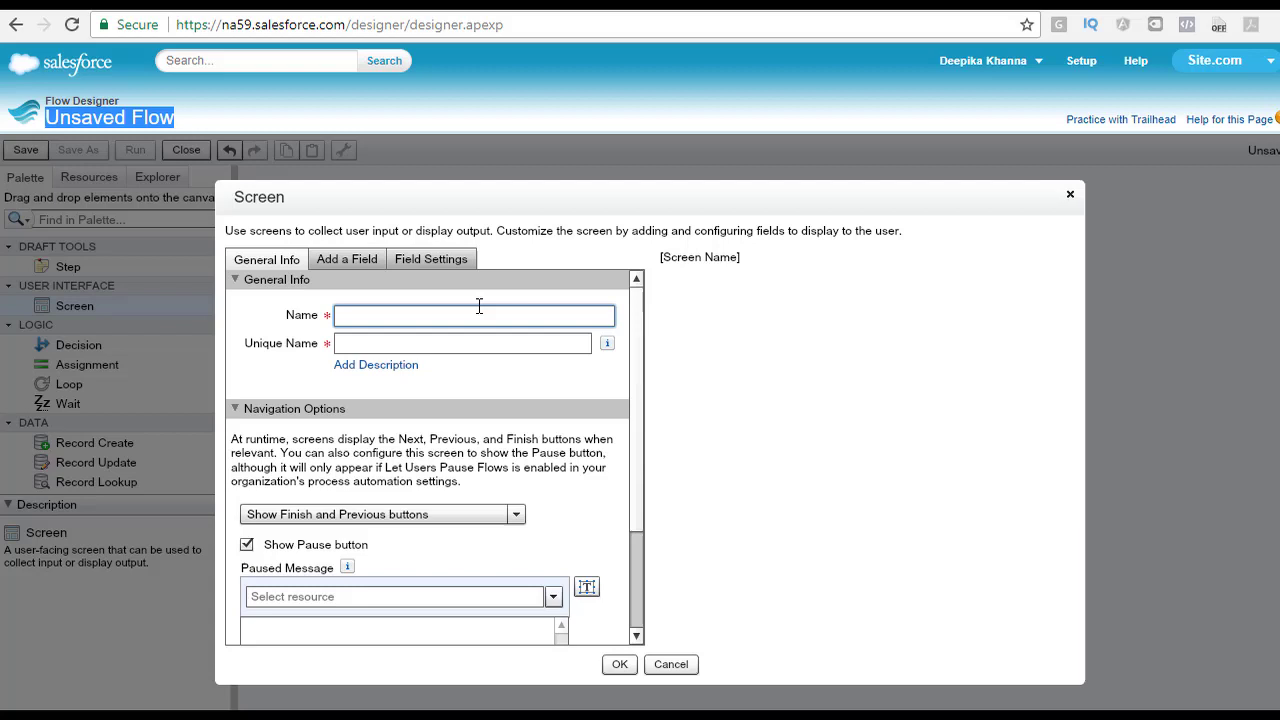
pyautogui.write('scr')
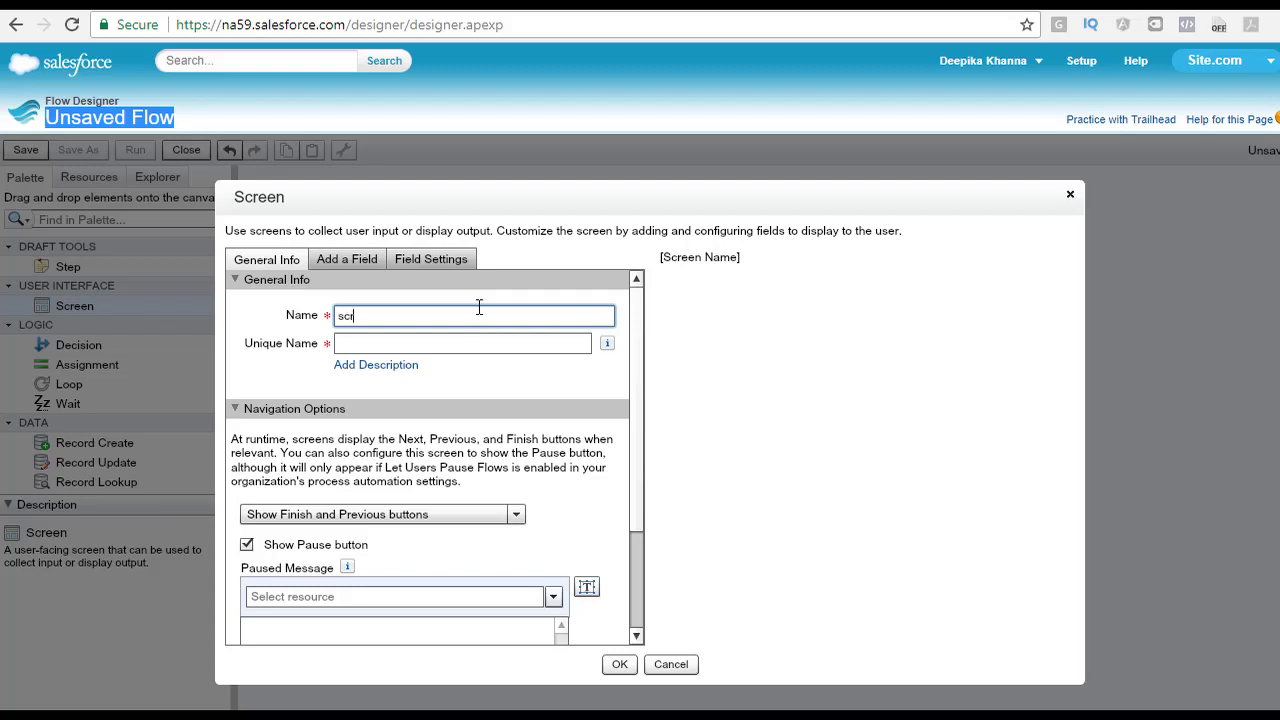
pyautogui.press('BackSpace')
pyautogui.press('BackSpace')
pyautogui.write('een1')
pyautogui.press('Tab')
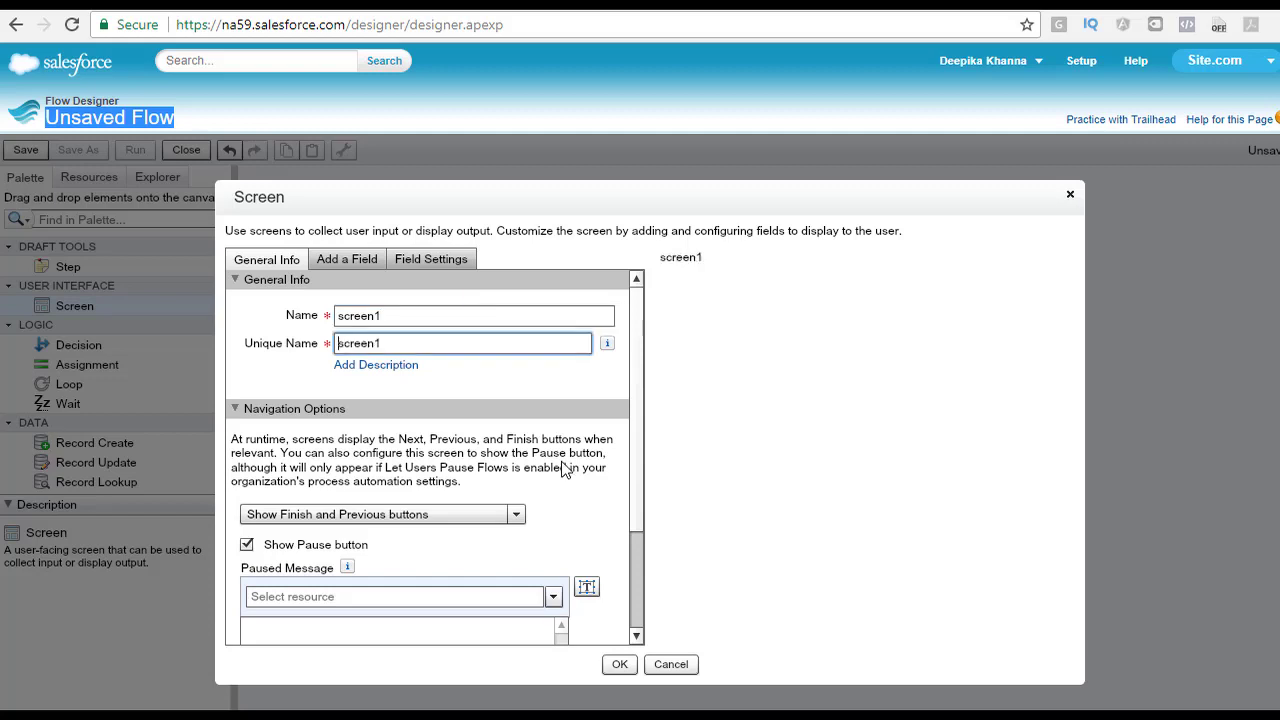
pyautogui.click(620, 666)
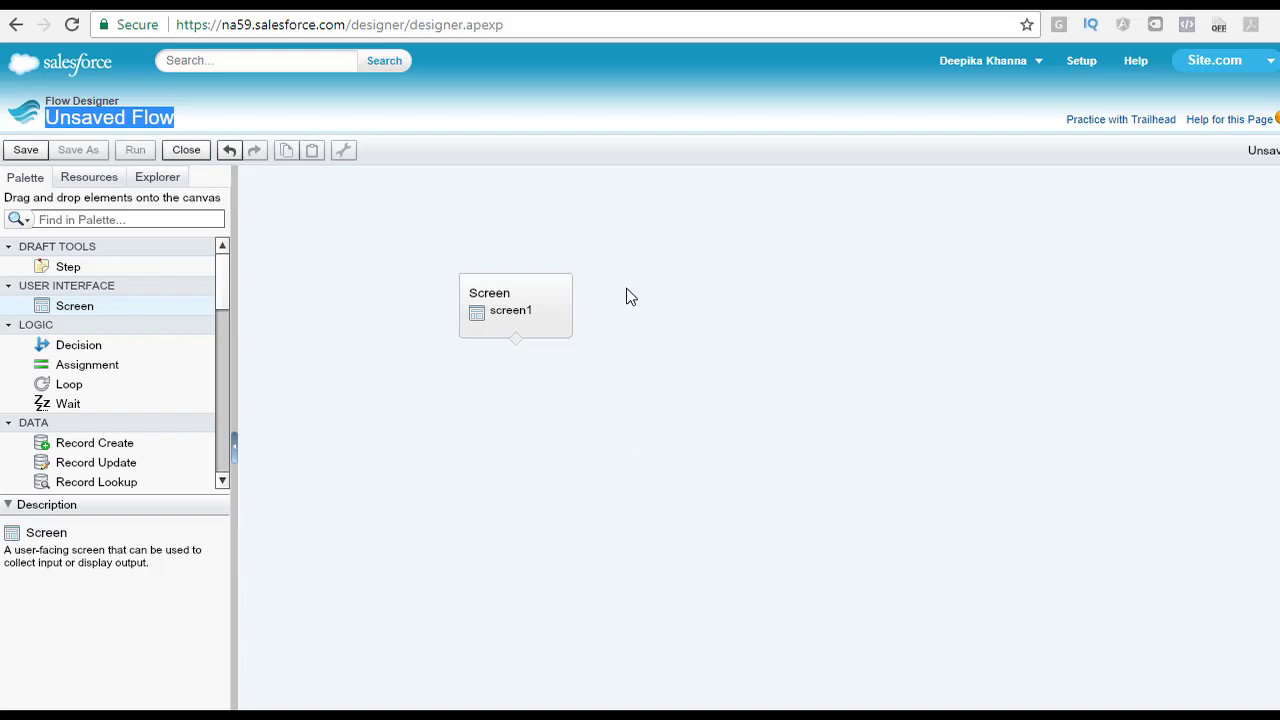
pyautogui.click(228, 150)
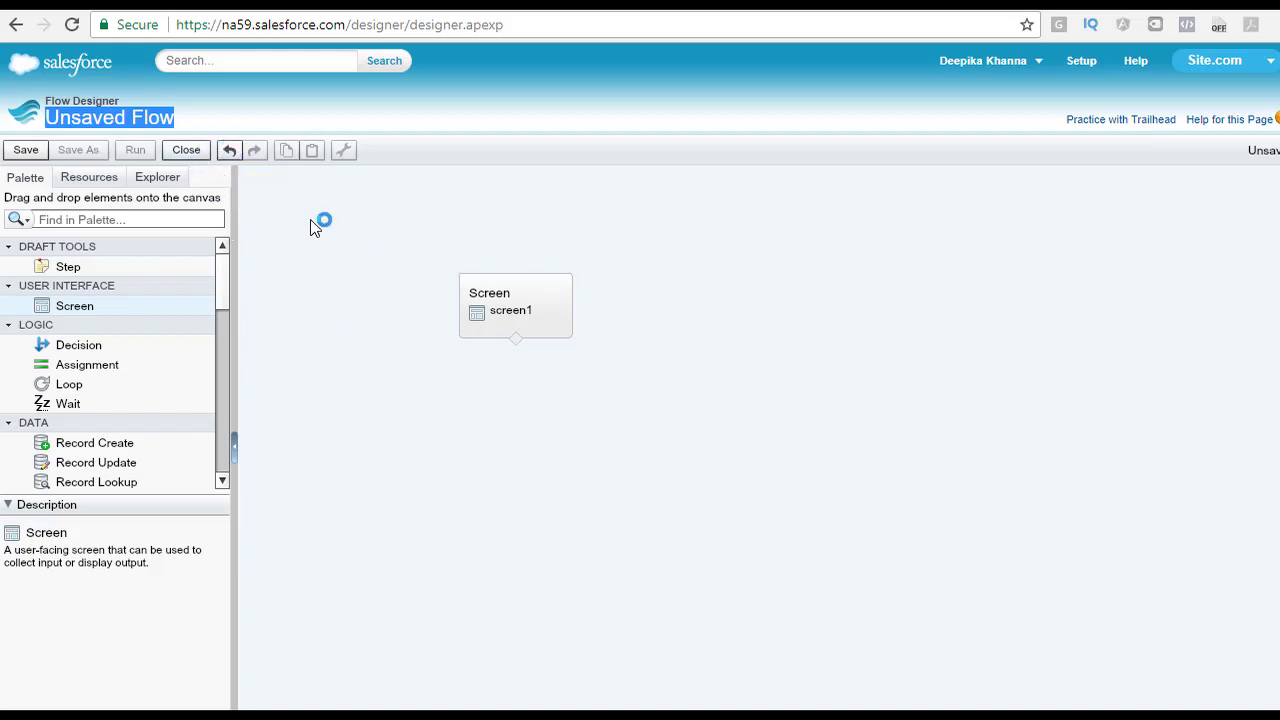
pyautogui.click(228, 150)
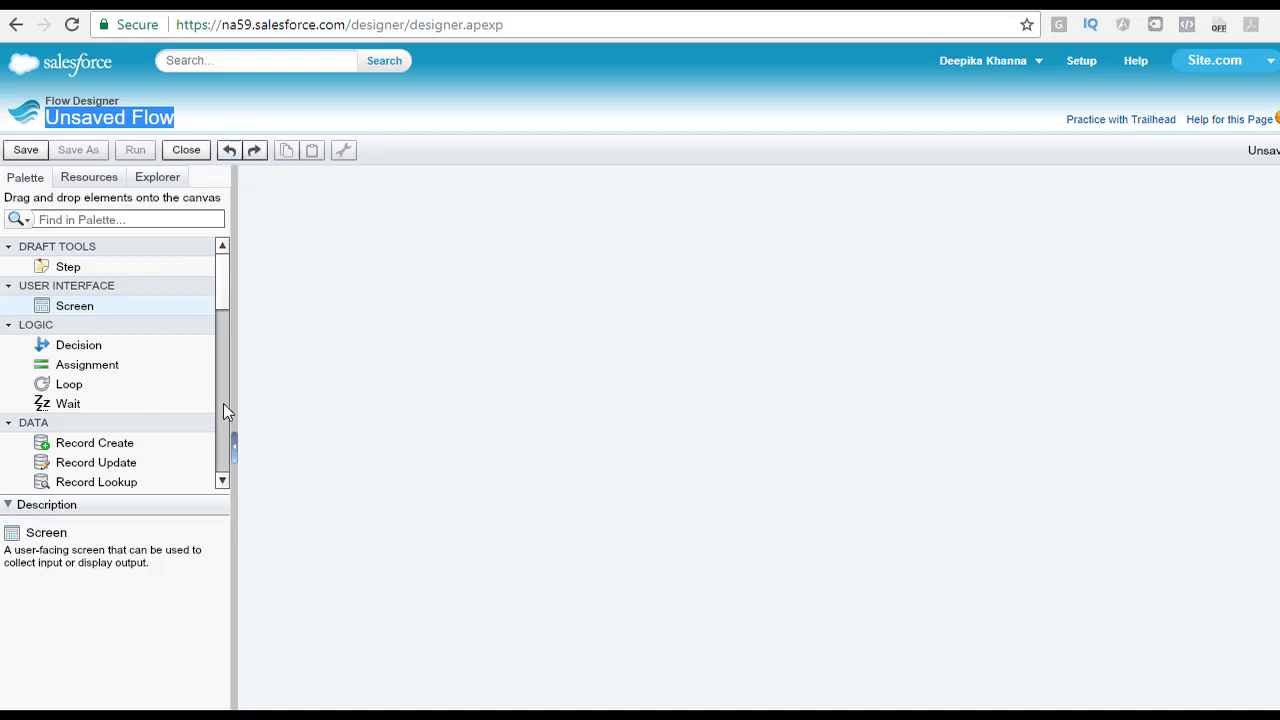
pyautogui.click(256, 152)
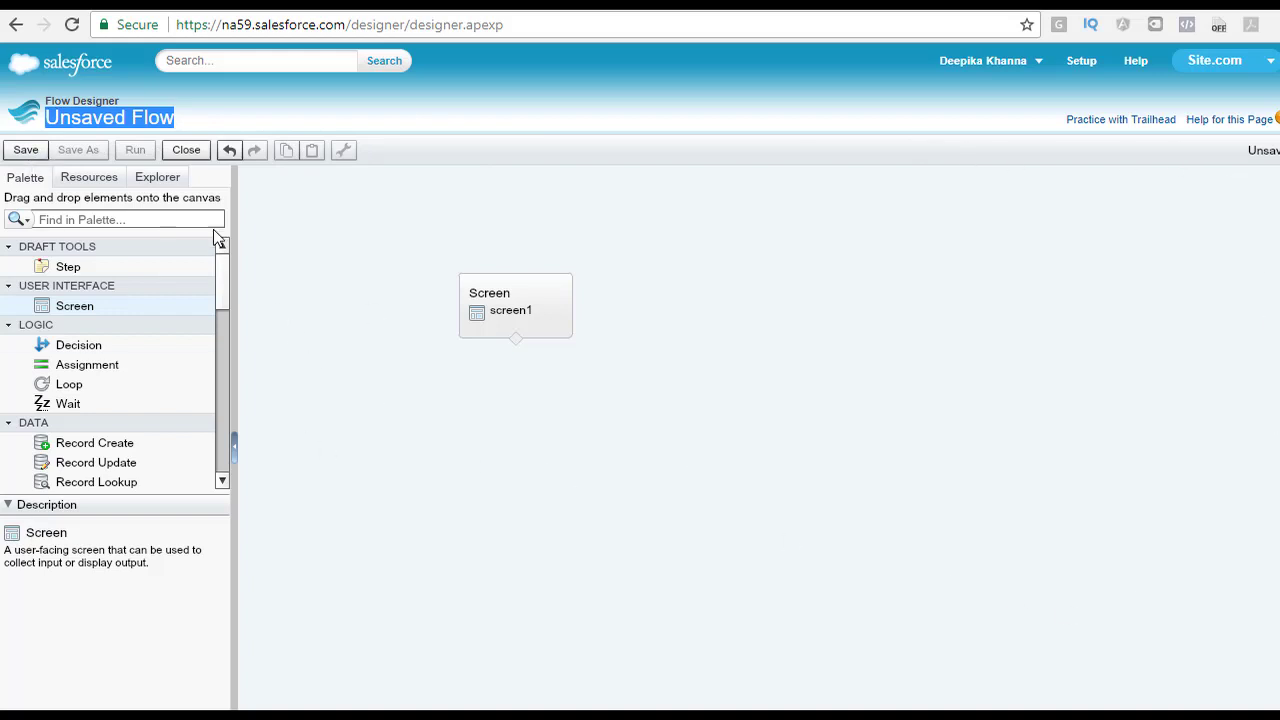
# Step: Save the flow as 'flow2' with an auto-filled unique name and dismiss the save message
pyautogui.click(27, 152)
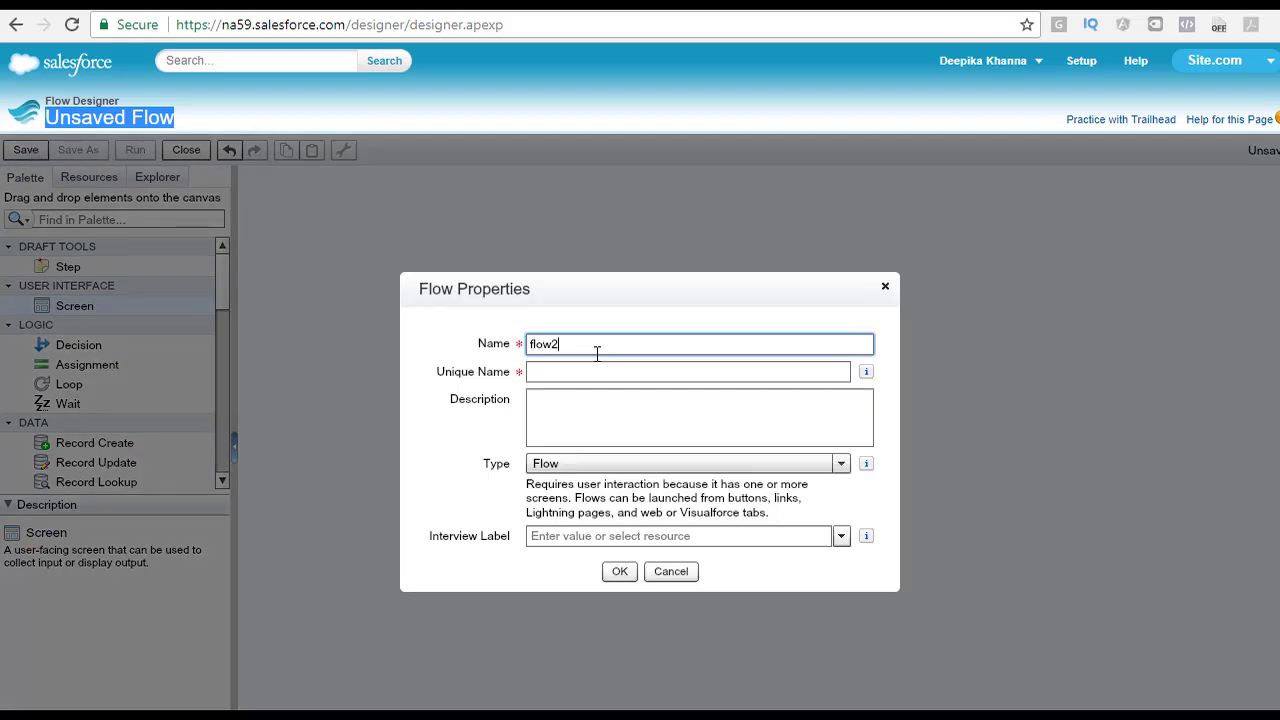
pyautogui.click(597, 366)
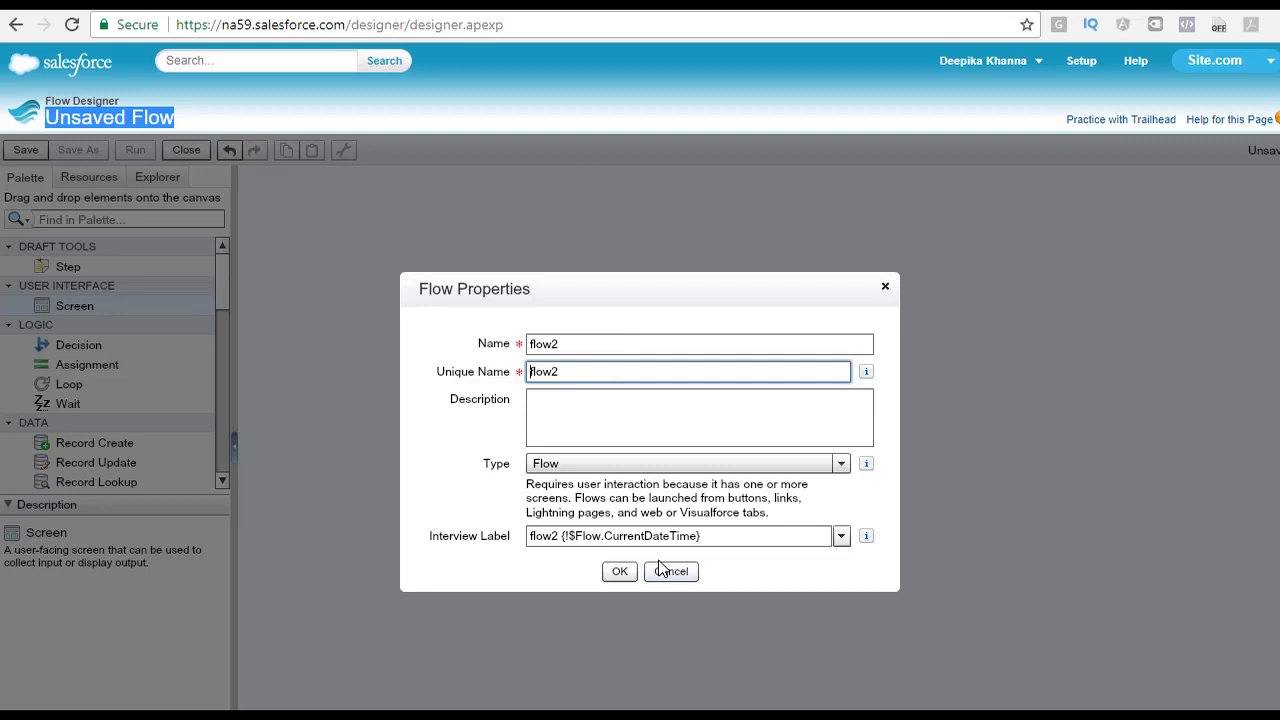
pyautogui.click(619, 572)
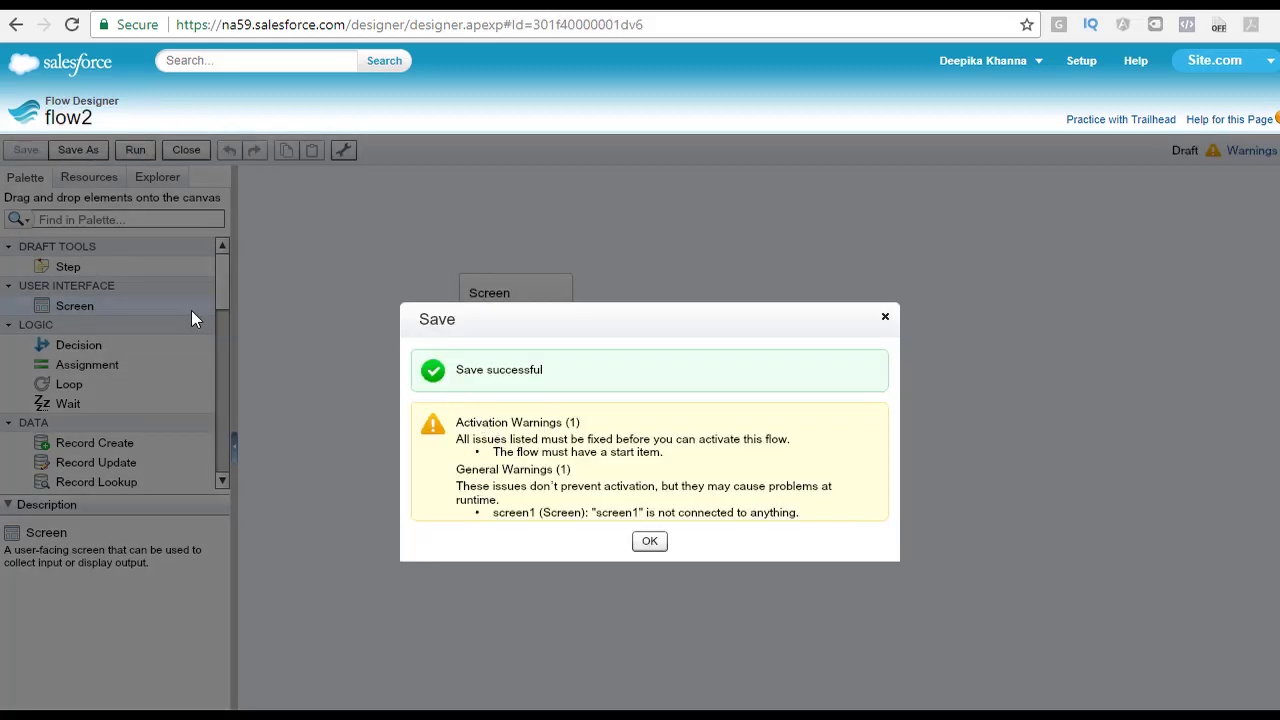
pyautogui.click(649, 542)
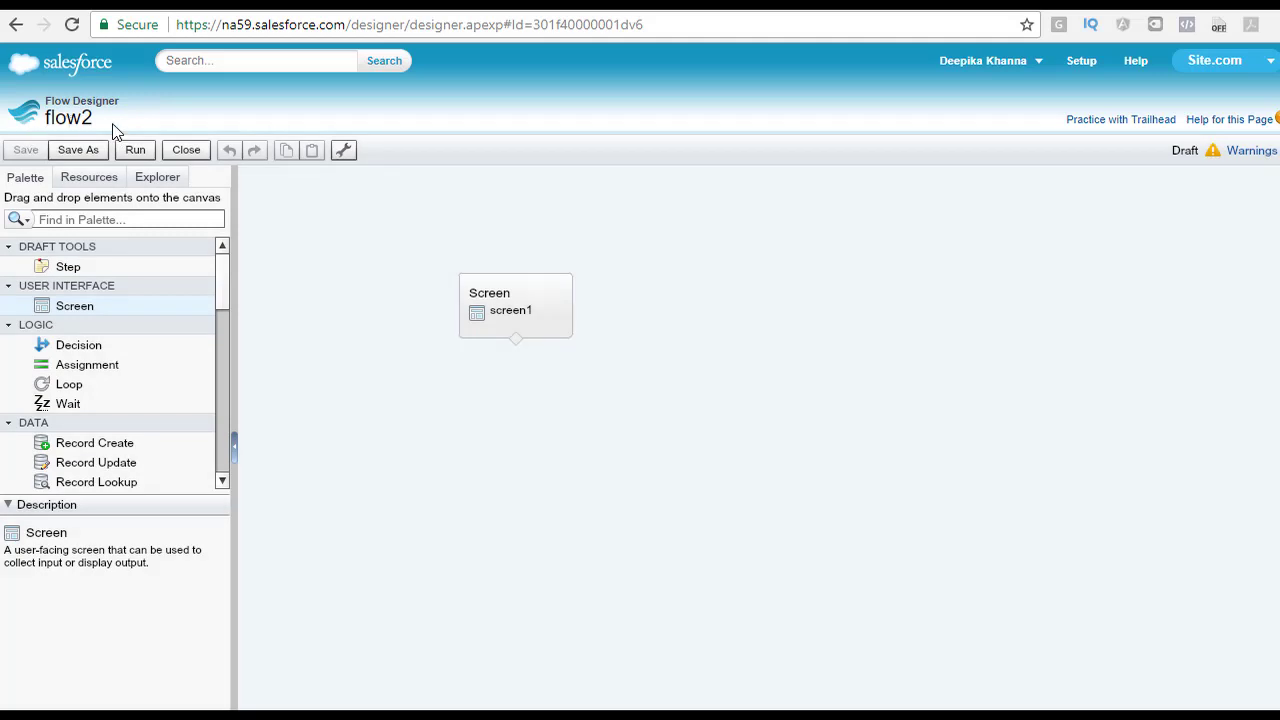
# Step: Highlight the 'flow2' title text in the designer header
pyautogui.moveTo(90, 120); pyautogui.dragTo(46, 118)
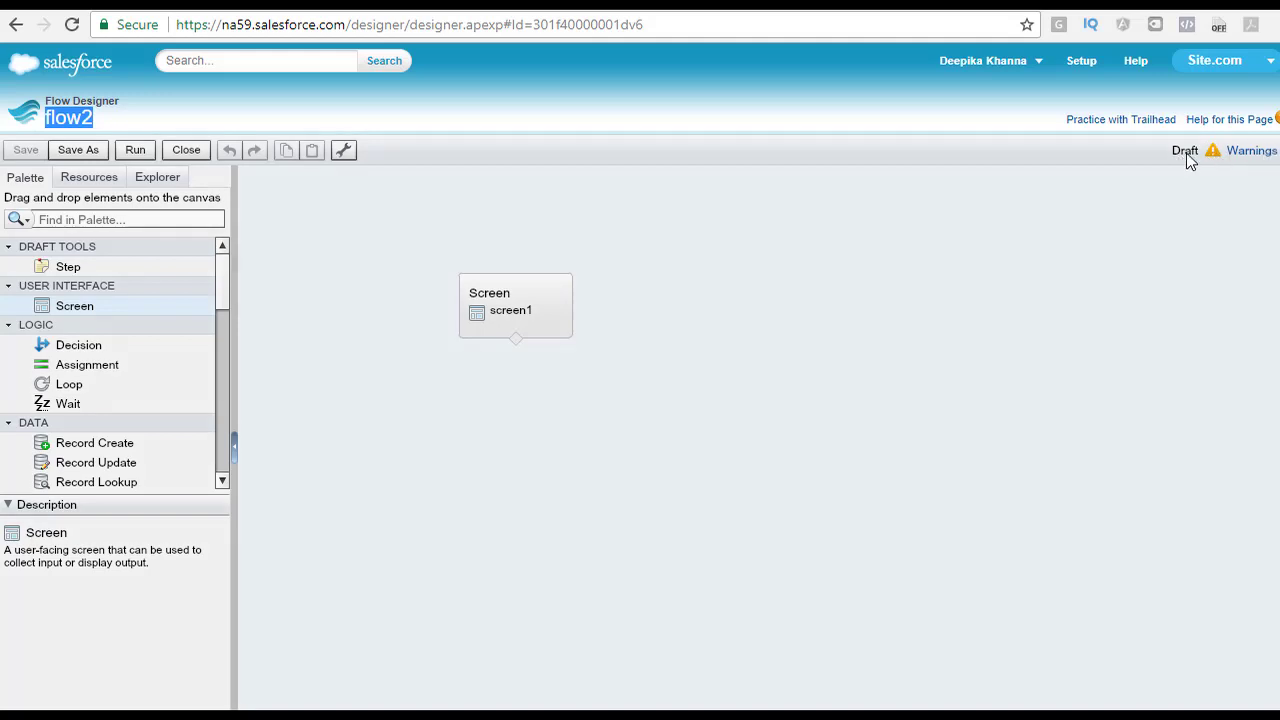
pyautogui.click(1212, 152)
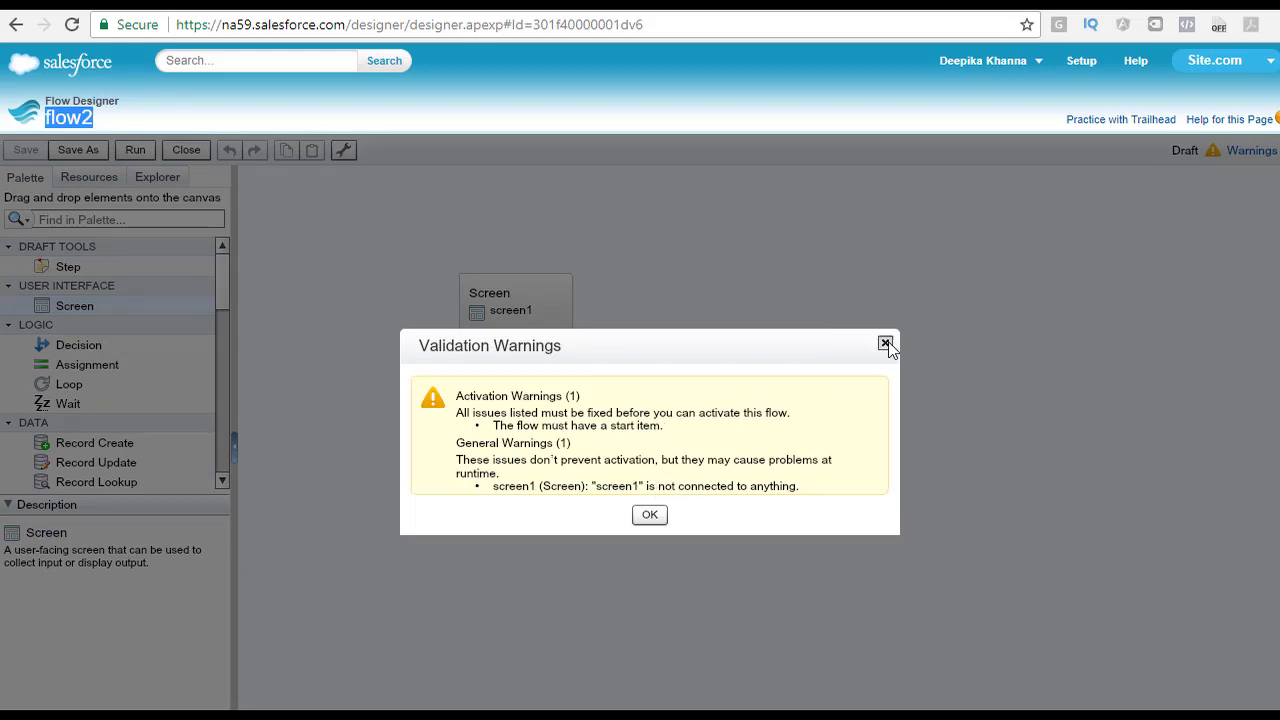
pyautogui.click(885, 344)
pyautogui.click(1252, 152)
pyautogui.click(649, 516)
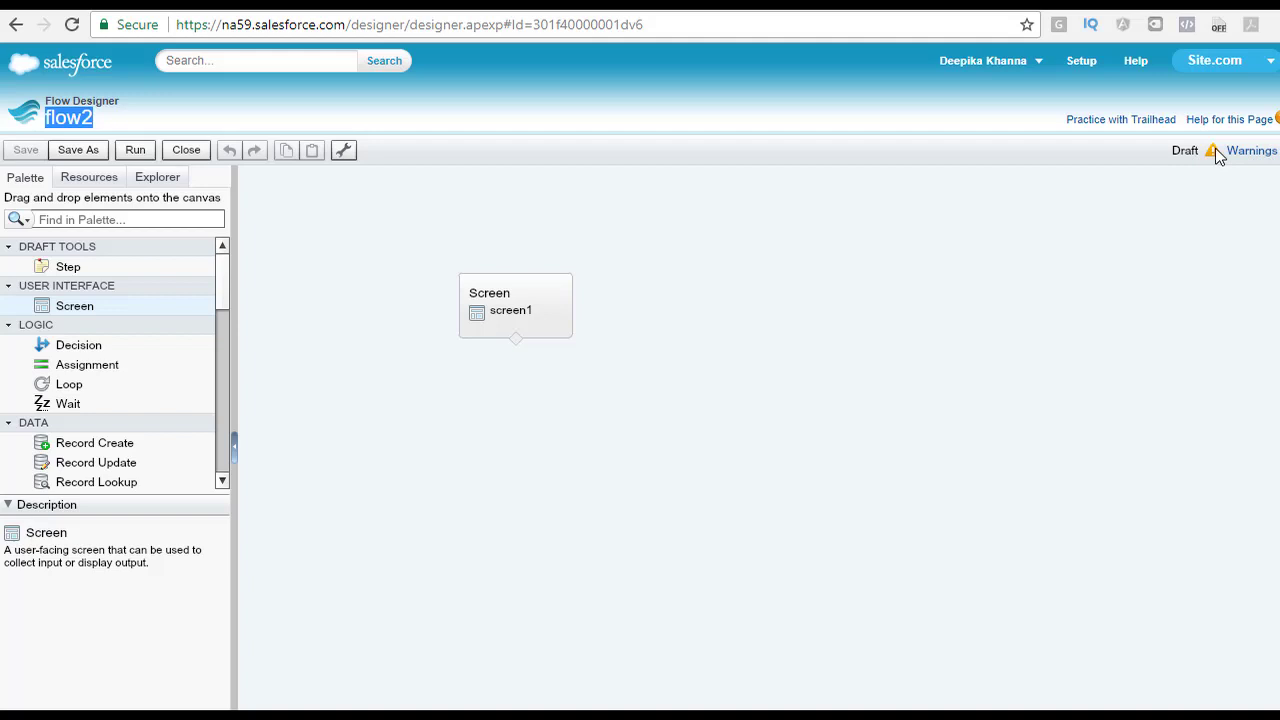
# Step: Make screen1 the start element and re-save flow2, leaving its status Inactive
pyautogui.moveTo(1197, 160)
pyautogui.moveTo(539, 303)
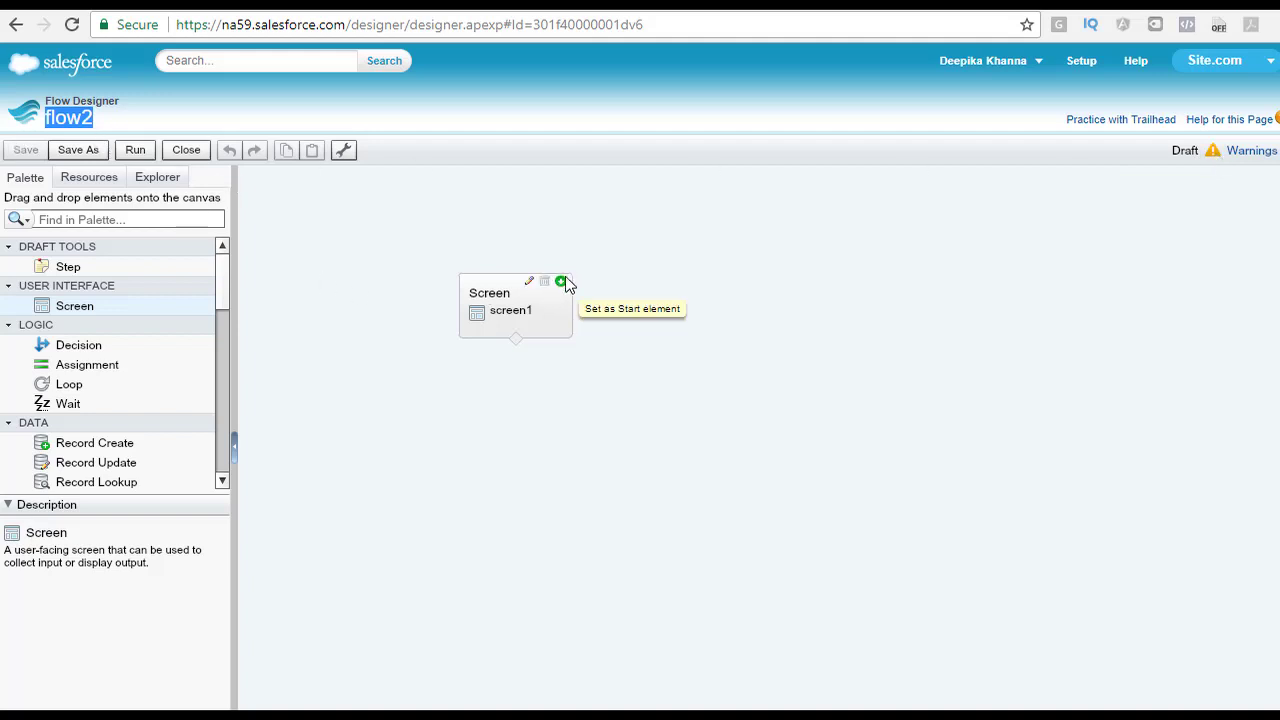
pyautogui.click(561, 283)
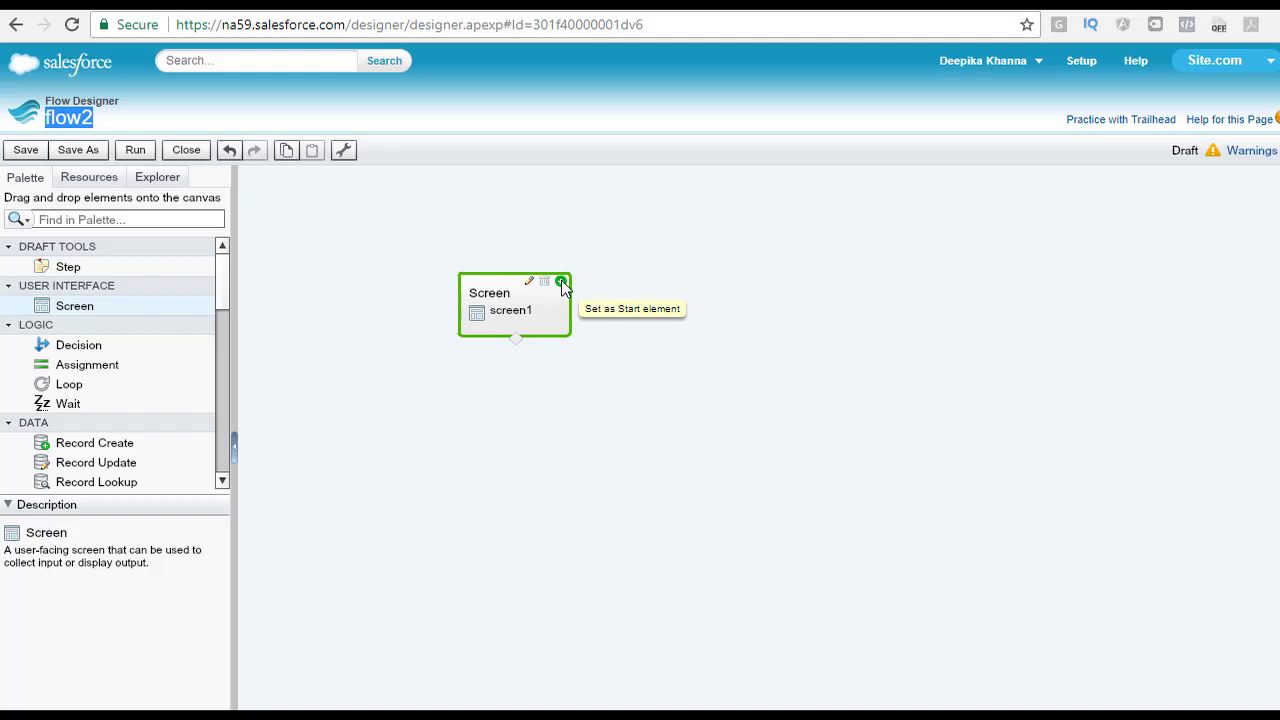
pyautogui.click(26, 152)
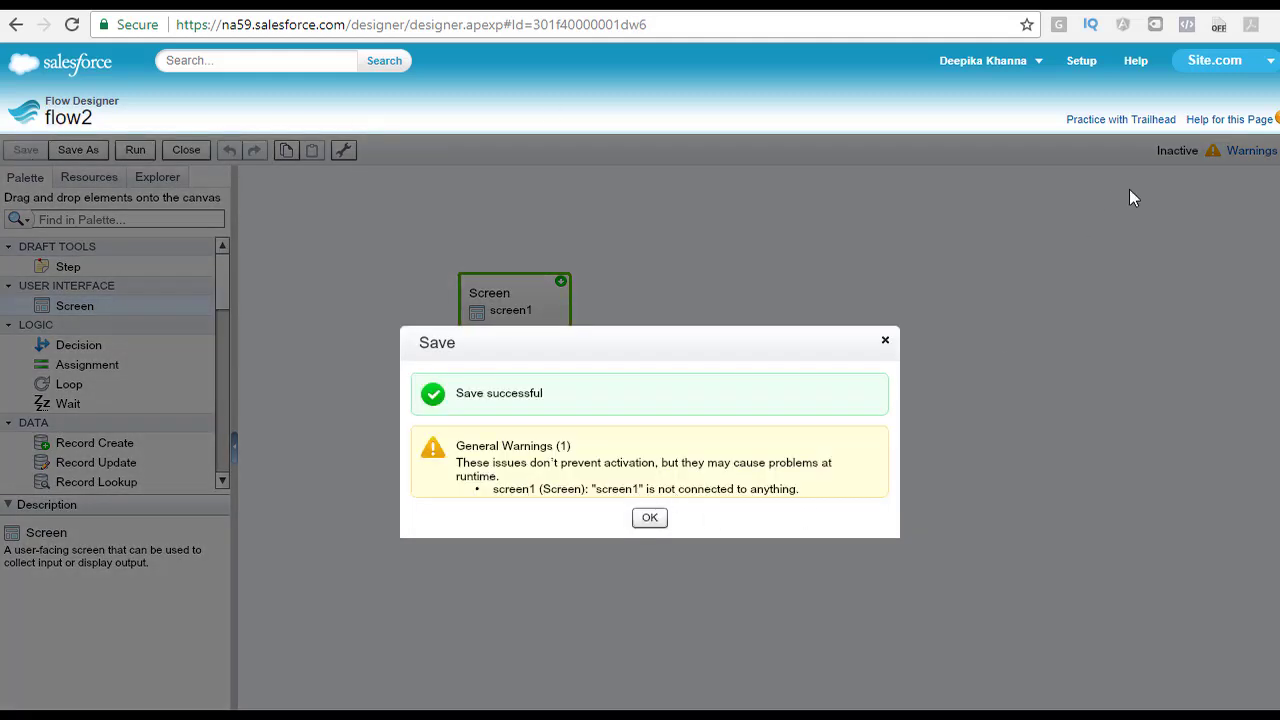
pyautogui.click(650, 518)
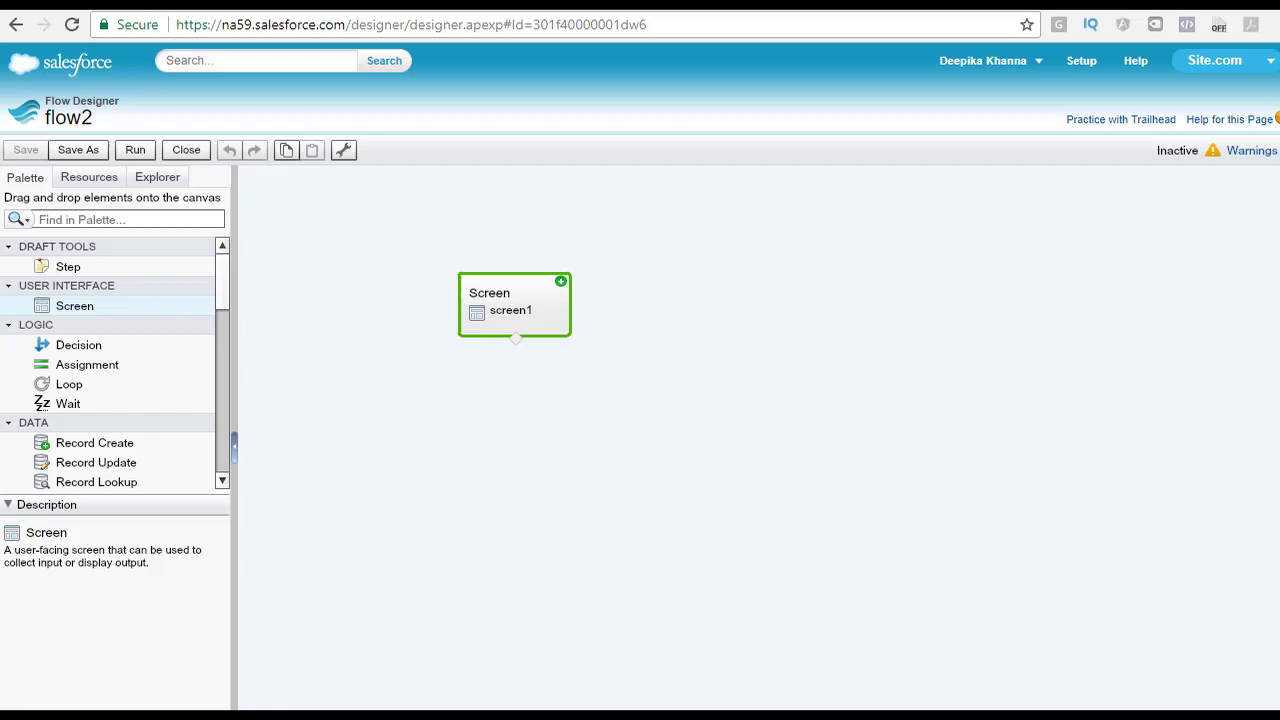
pyautogui.moveTo(530, 290)
pyautogui.click(20, 220)
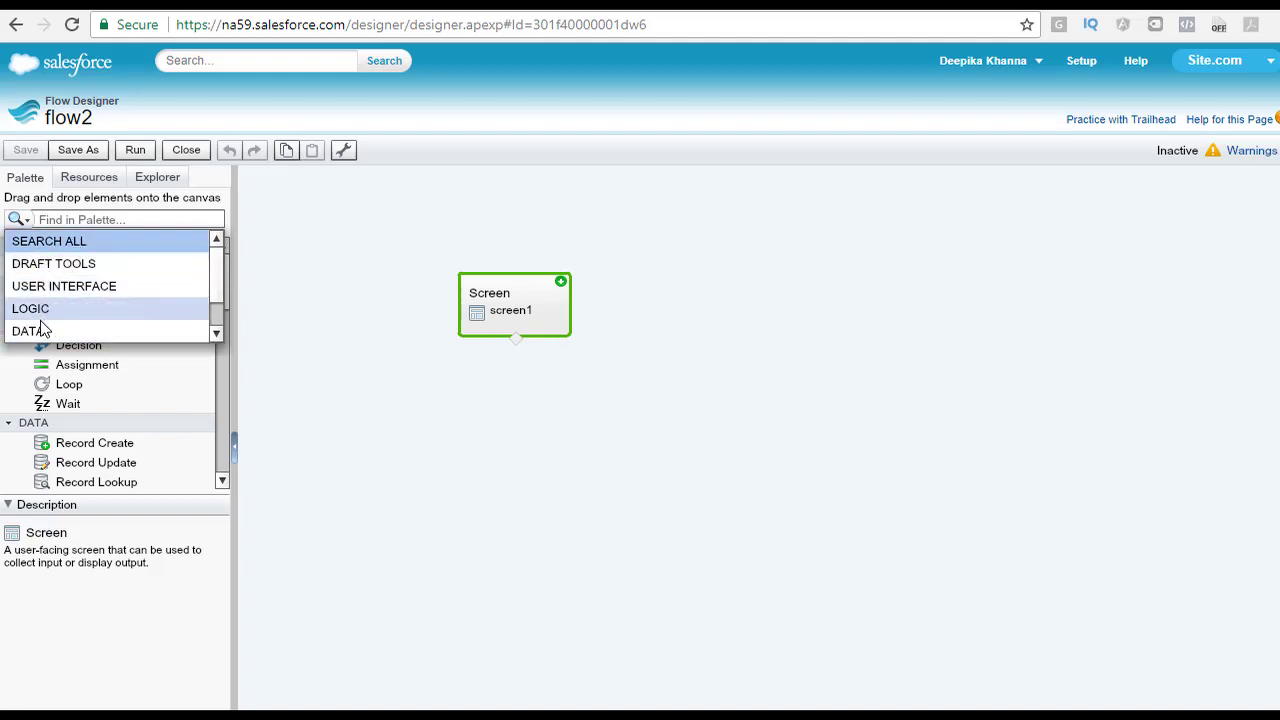
pyautogui.click(53, 263)
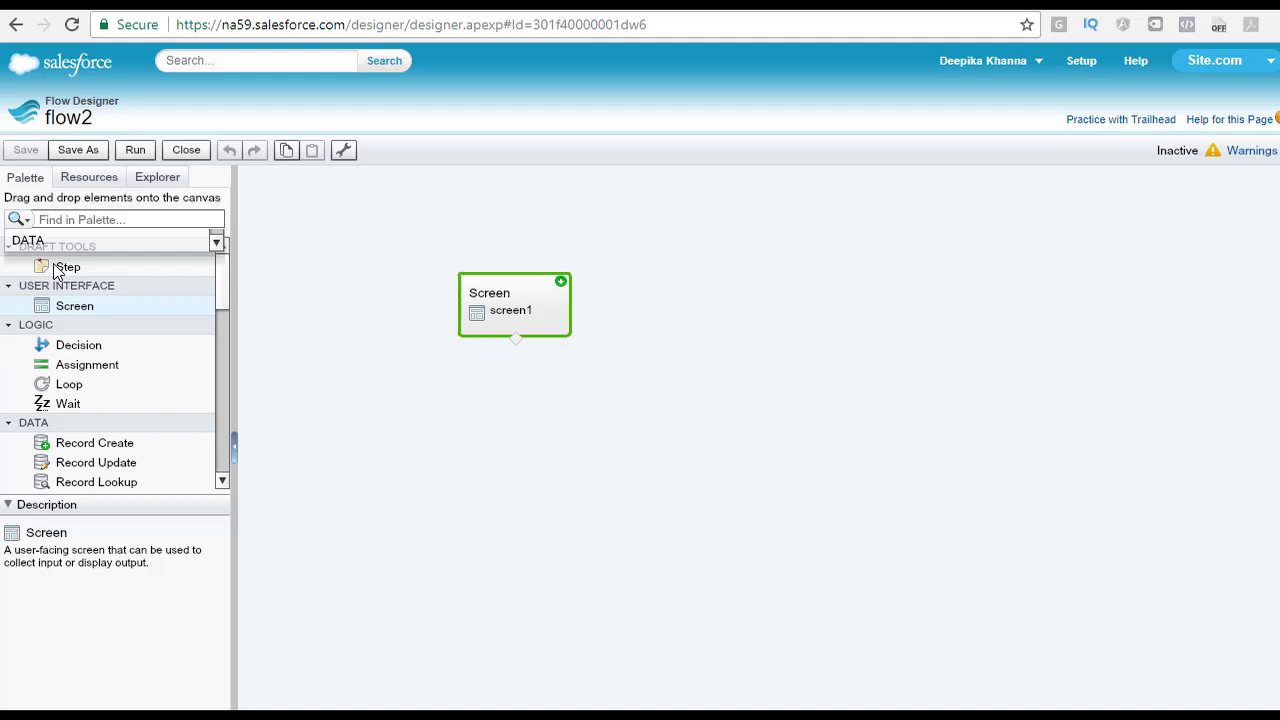
pyautogui.click(22, 219)
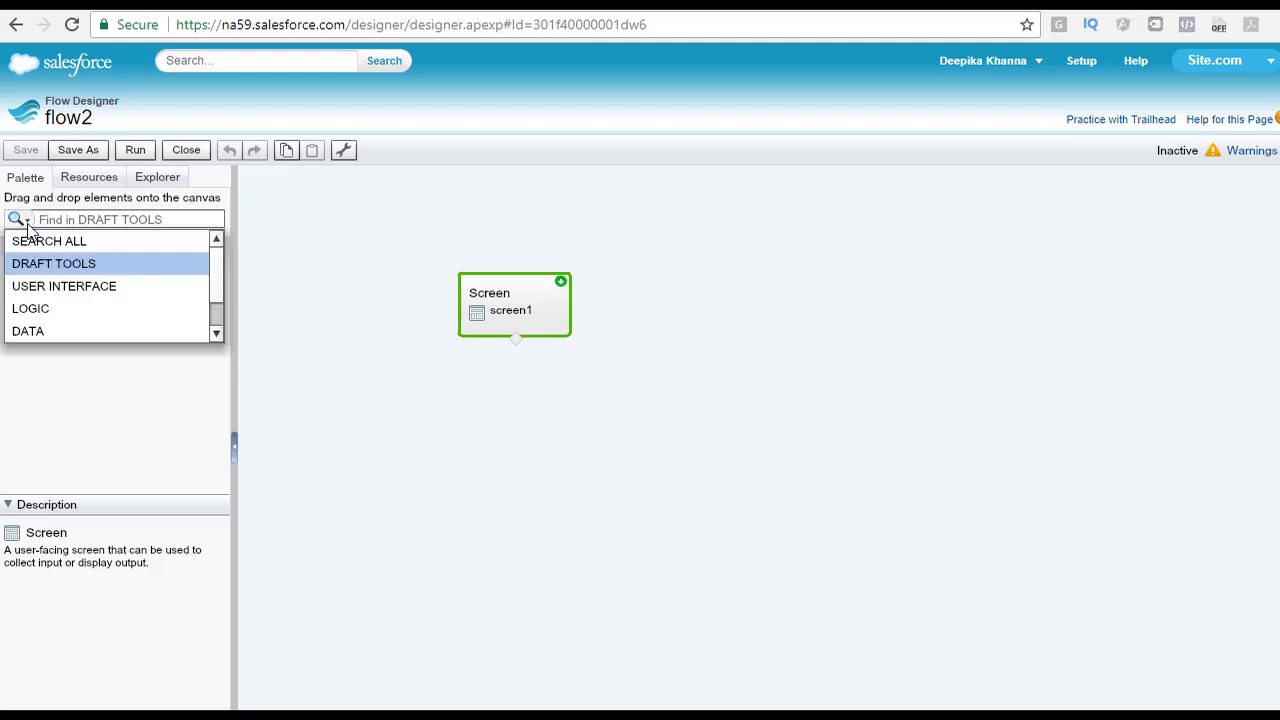
pyautogui.click(48, 288)
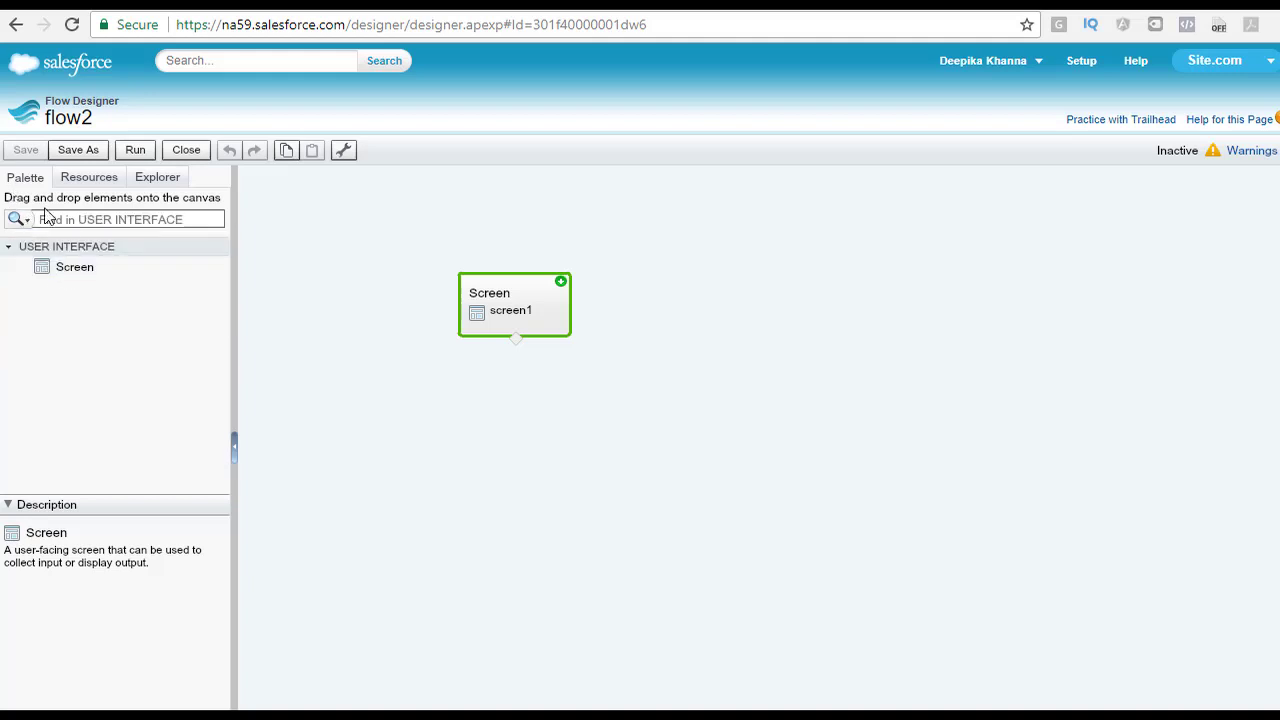
pyautogui.click(20, 219)
pyautogui.click(40, 280)
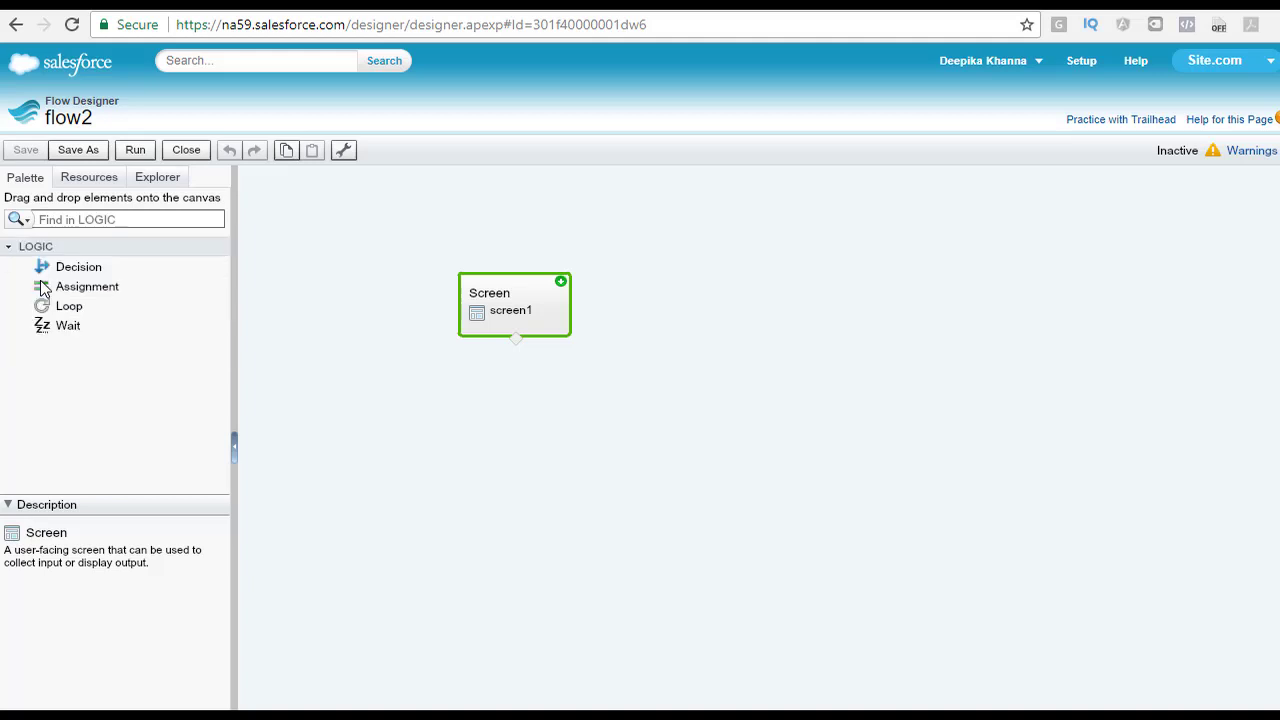
pyautogui.click(30, 221)
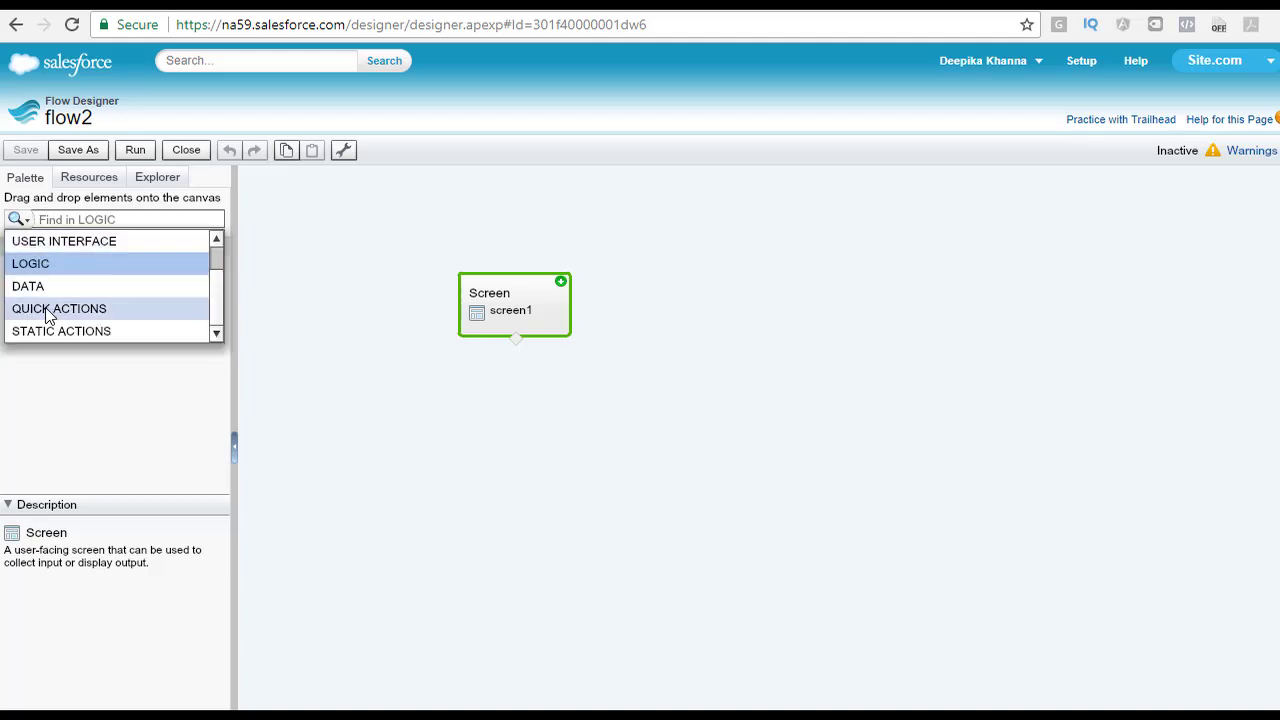
pyautogui.click(14, 307)
pyautogui.click(20, 220)
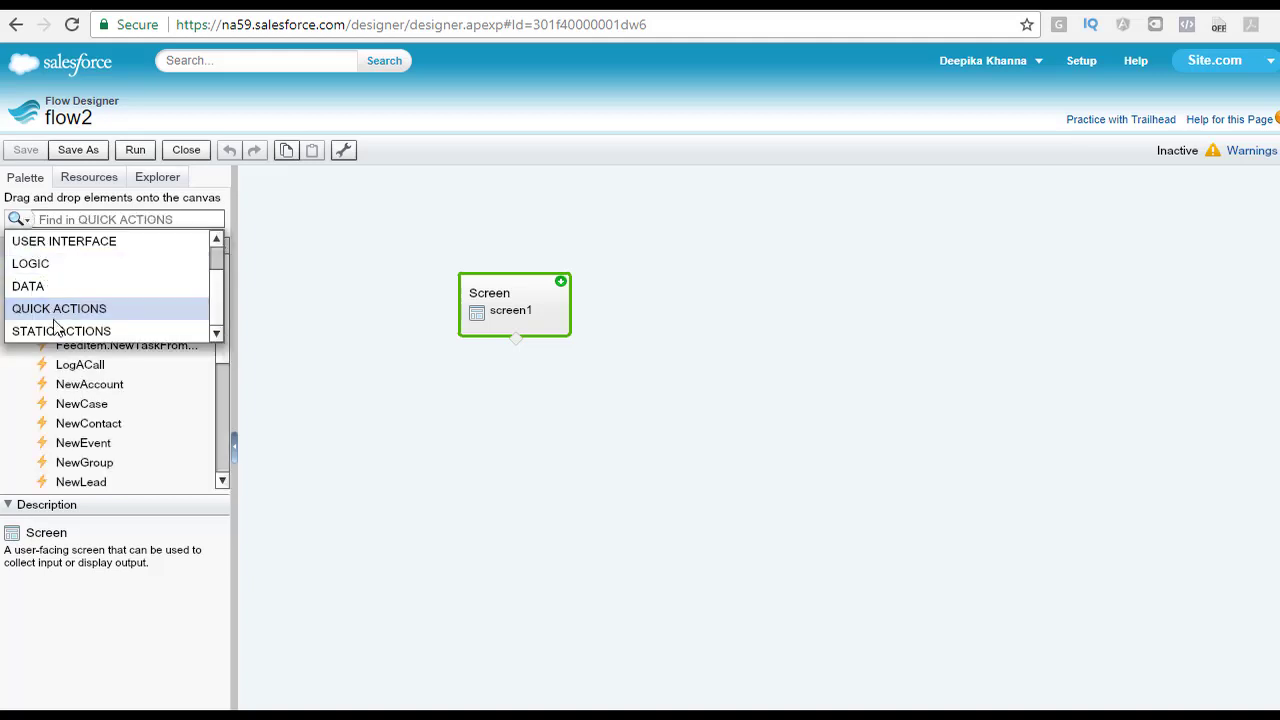
pyautogui.click(55, 325)
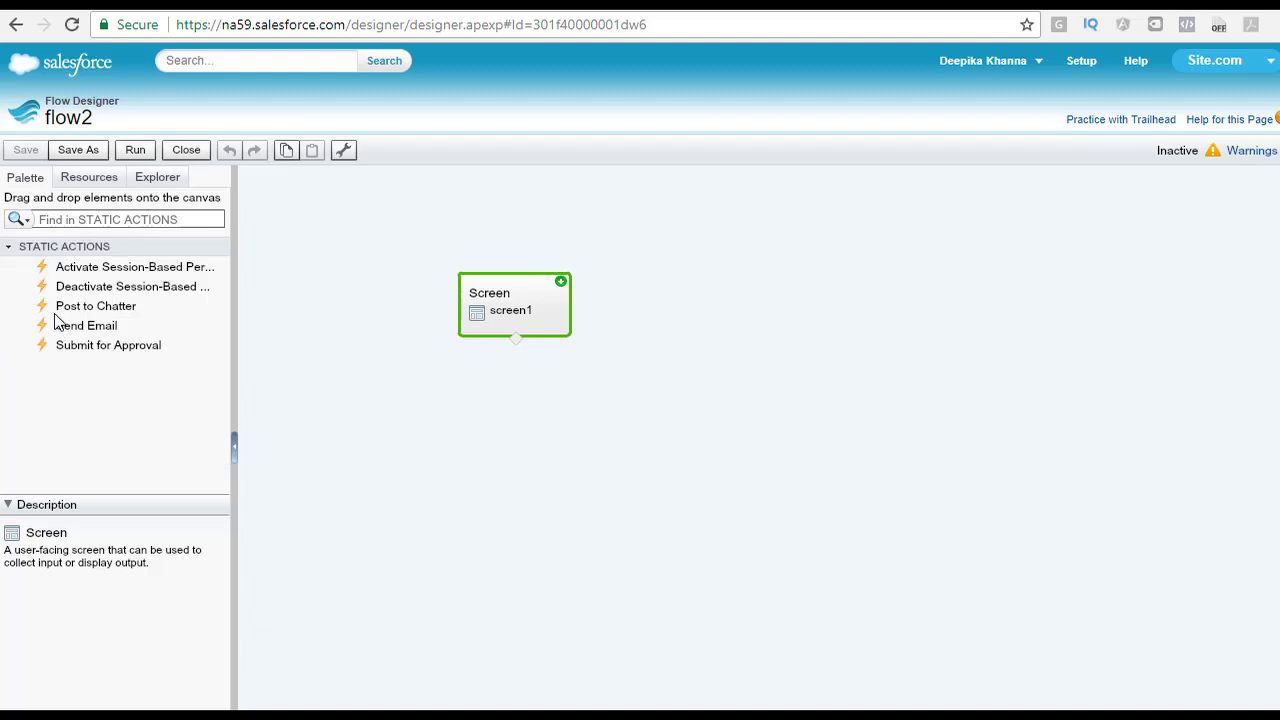
pyautogui.click(26, 222)
pyautogui.scroll(2, 55, 255)
pyautogui.click(70, 242)
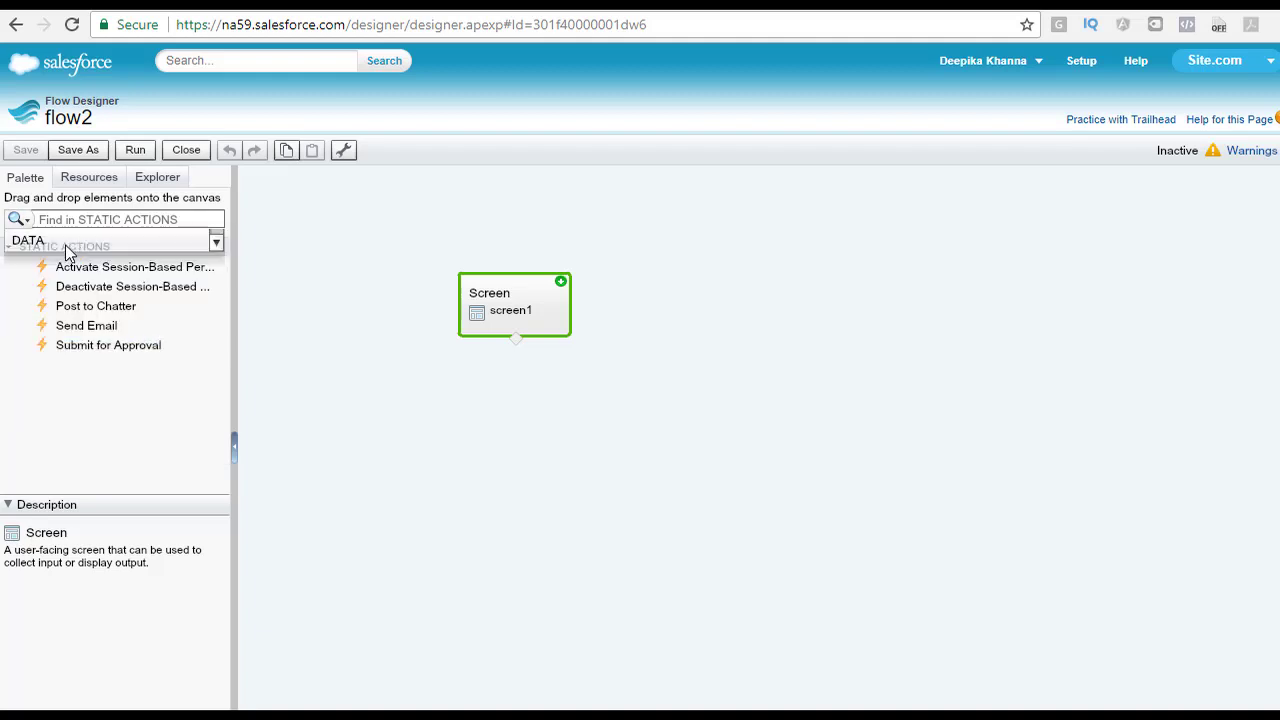